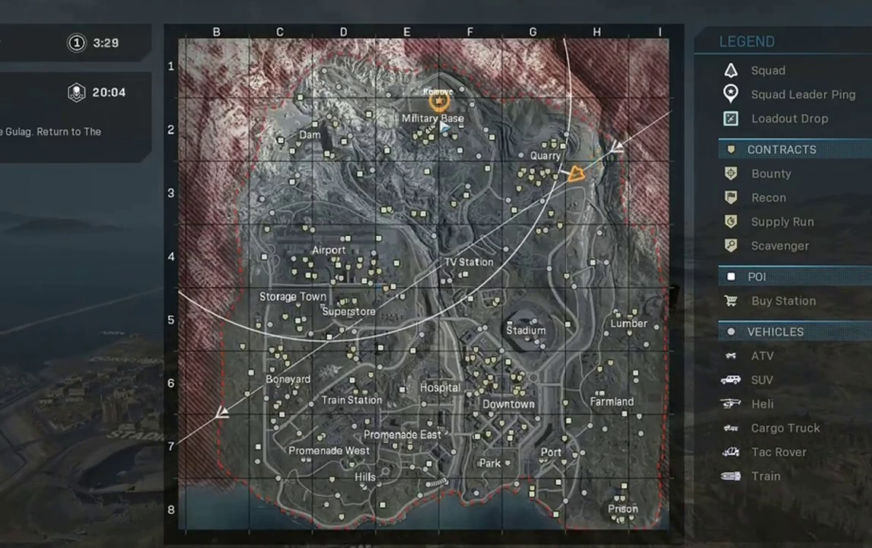
- Ping a drop spot near Airport on the tac map, then jump out of the plane
{"action": "key", "text": "m"}
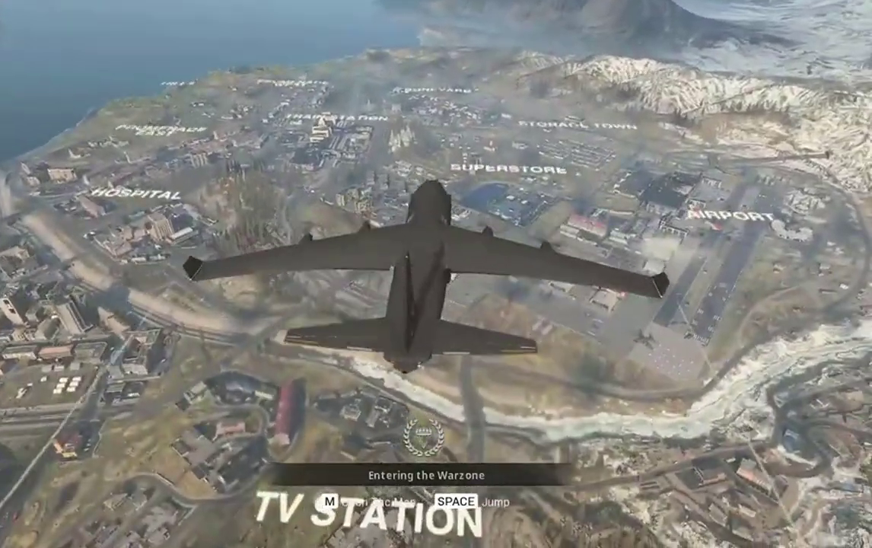
{"action": "key", "text": "m"}
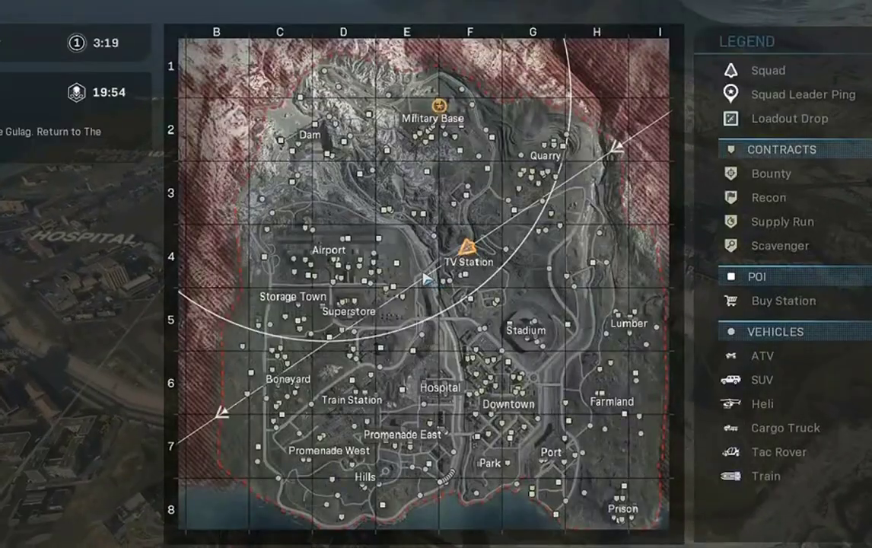
{"action": "key", "text": "m"}
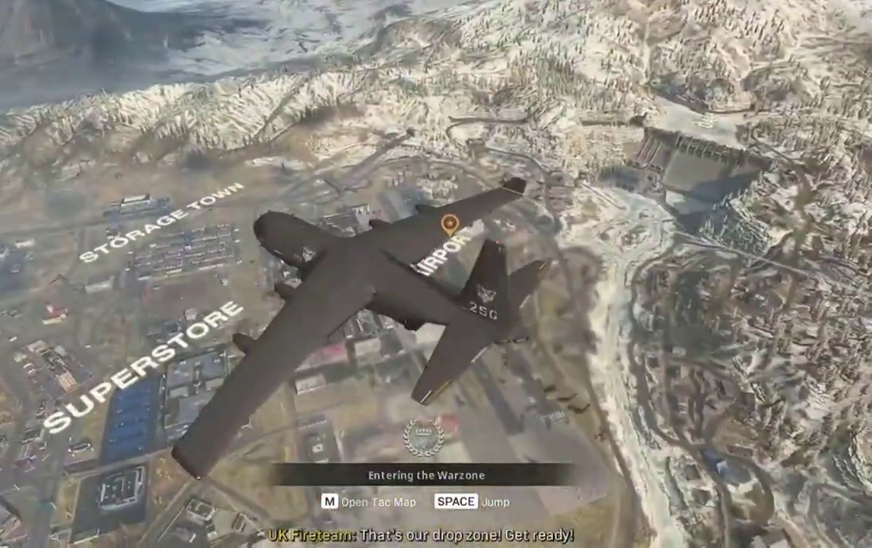
{"action": "key", "text": "space"}
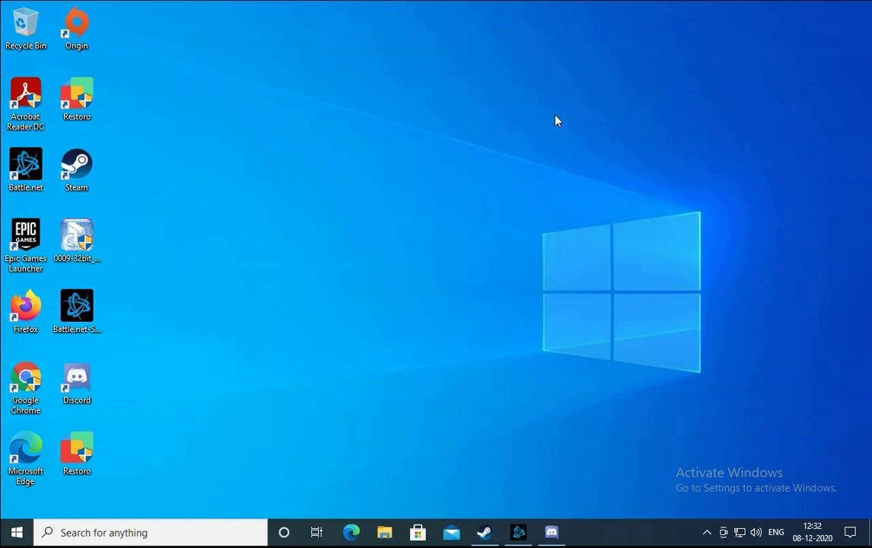
{"action": "key", "text": "alt+z"}
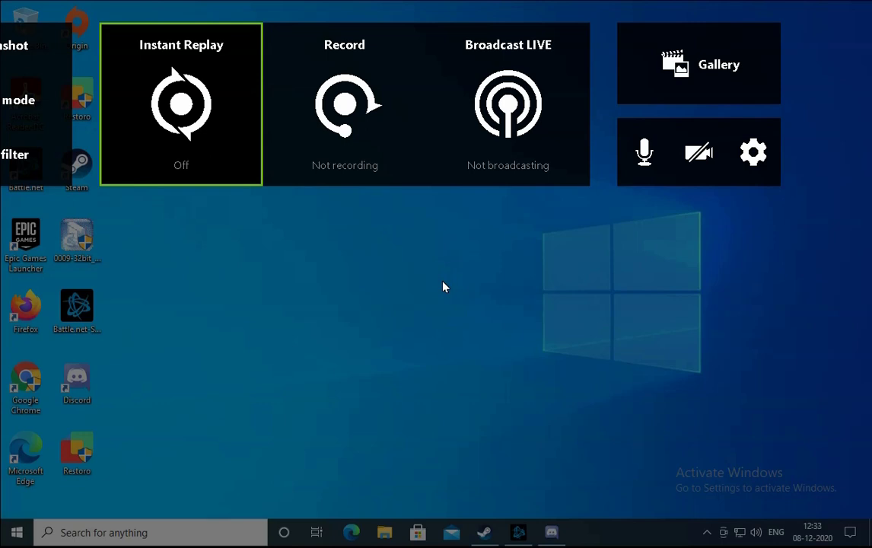
{"action": "key", "text": "Right"}
{"action": "key", "text": "Right"}
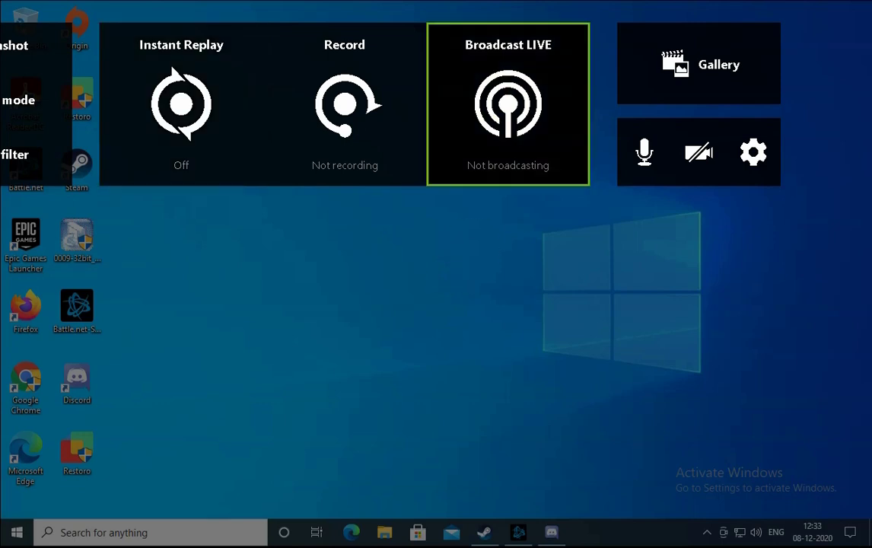
{"action": "key", "text": "Right"}
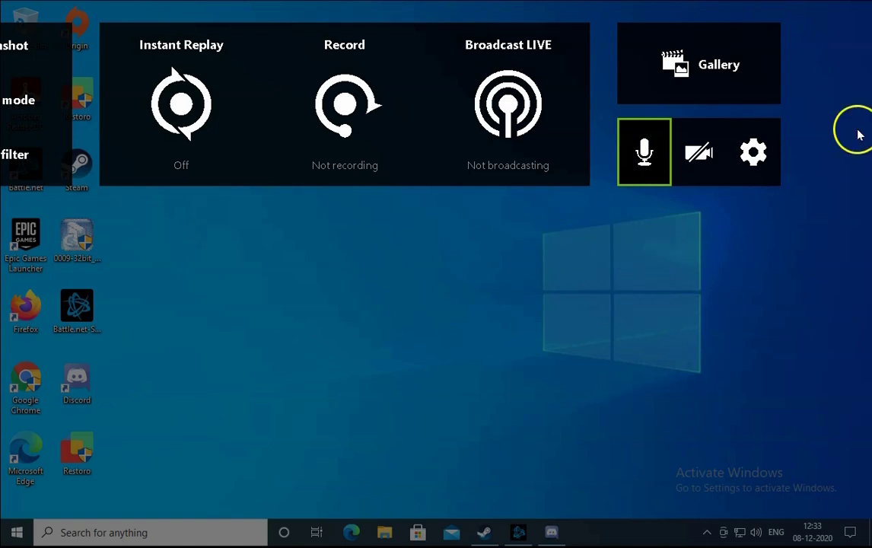
{"action": "key", "text": "alt+z"}
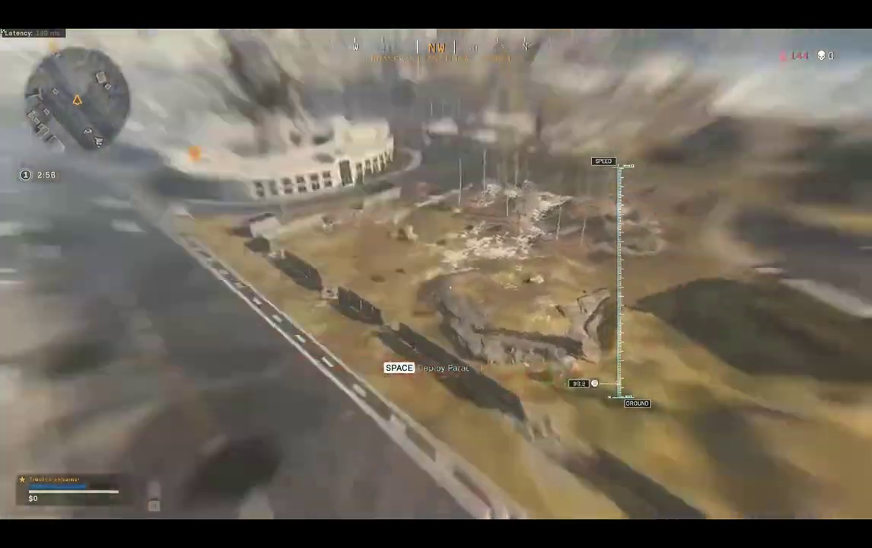
- Deploy the parachute during freefall to glide down near the burning tower
{"action": "key", "text": "space"}
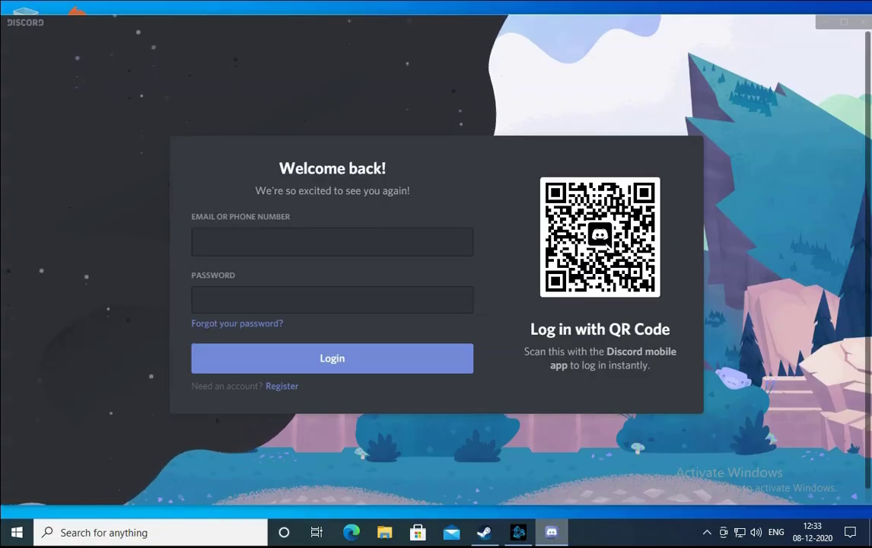
- Minimize the Discord Welcome back login window
{"action": "left_click", "coordinate": [555, 533]}
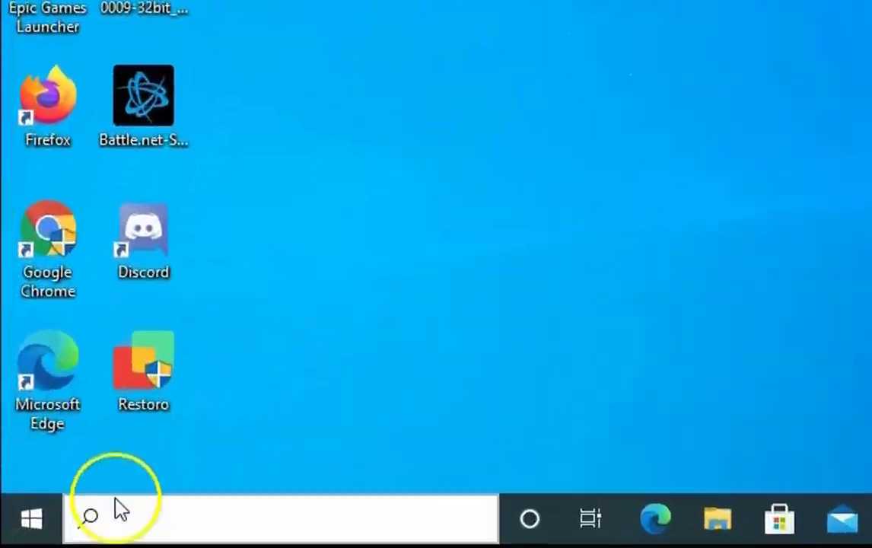
- Open Device Manager, expand Display adapters, and start Update driver for VMware SVGA 3D
{"action": "right_click", "coordinate": [32, 519]}
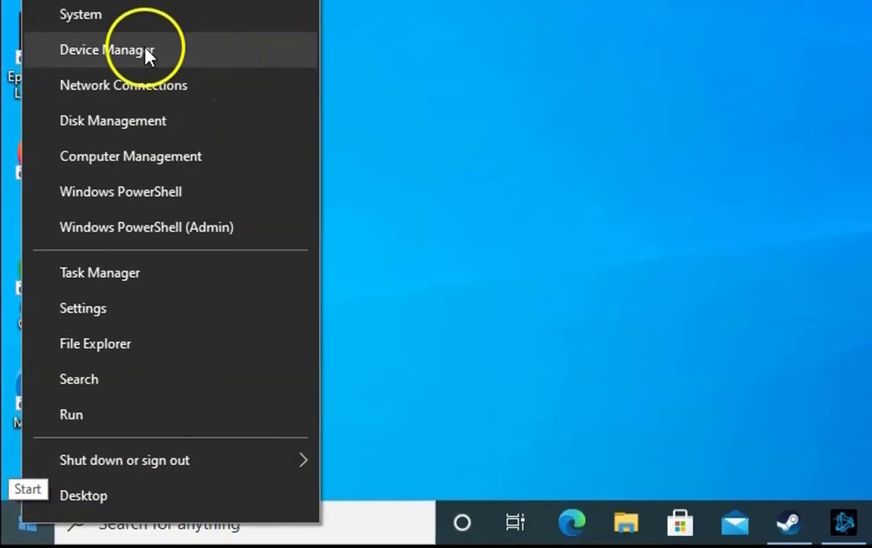
{"action": "left_click", "coordinate": [185, 62]}
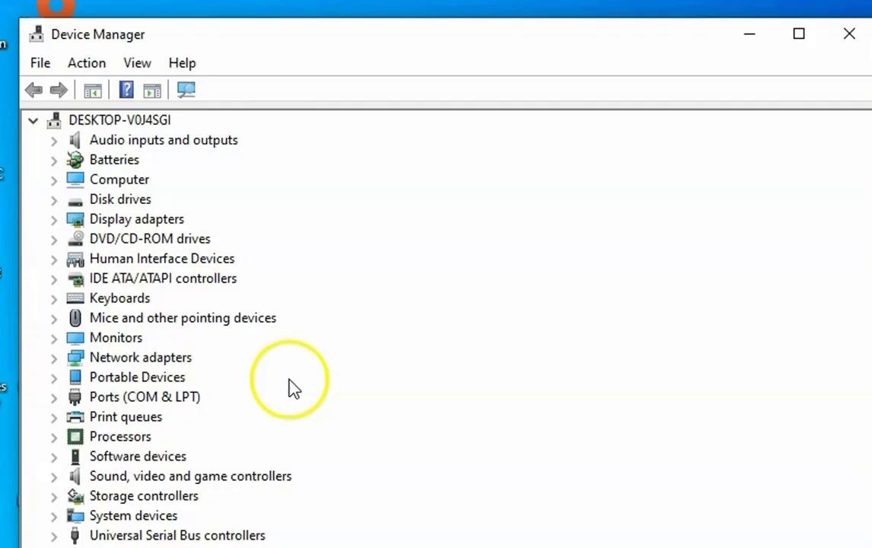
{"action": "left_click", "coordinate": [175, 218]}
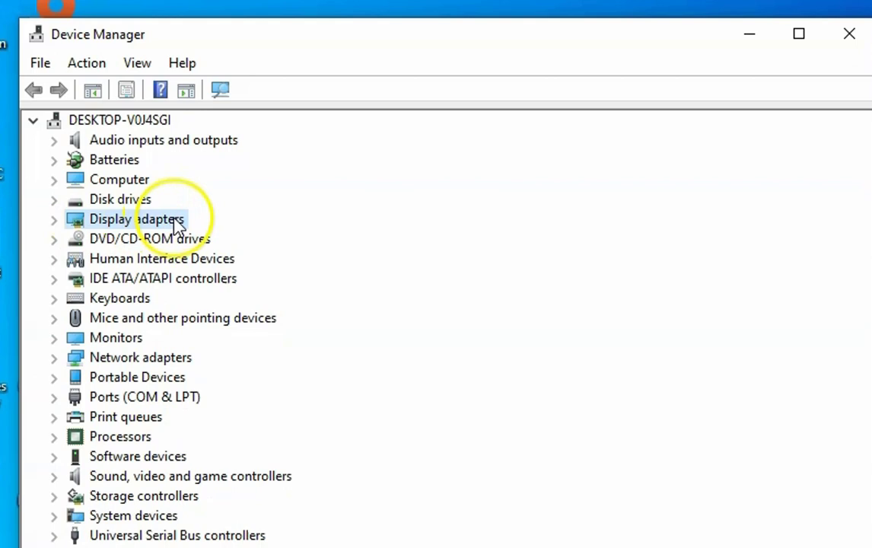
{"action": "left_click", "coordinate": [54, 220]}
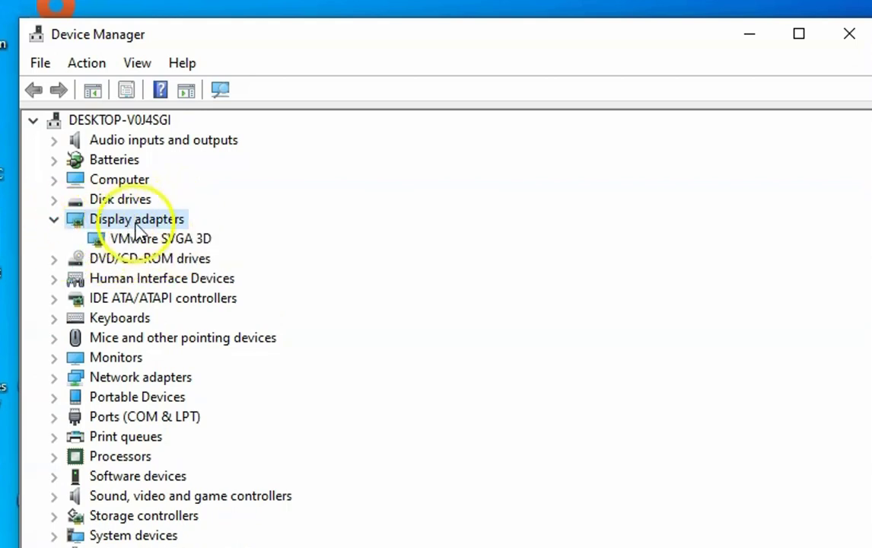
{"action": "left_click", "coordinate": [203, 242]}
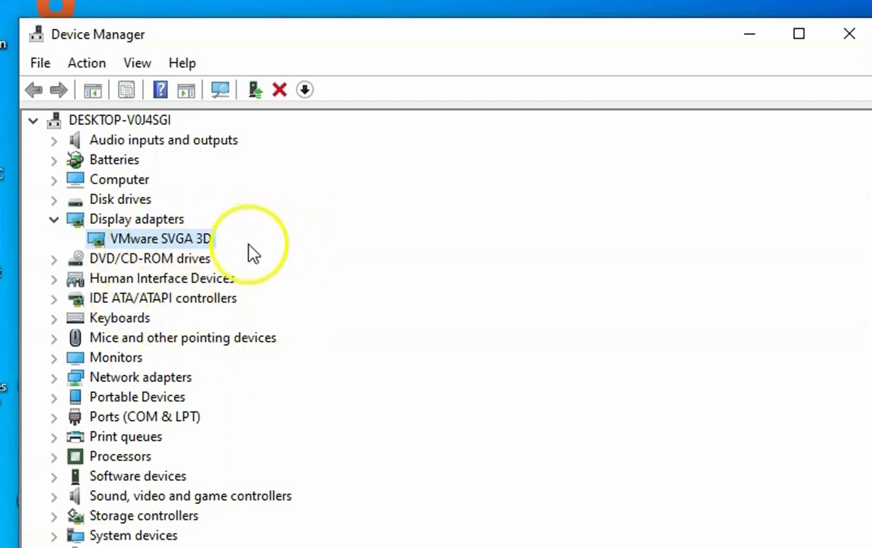
{"action": "right_click", "coordinate": [194, 248]}
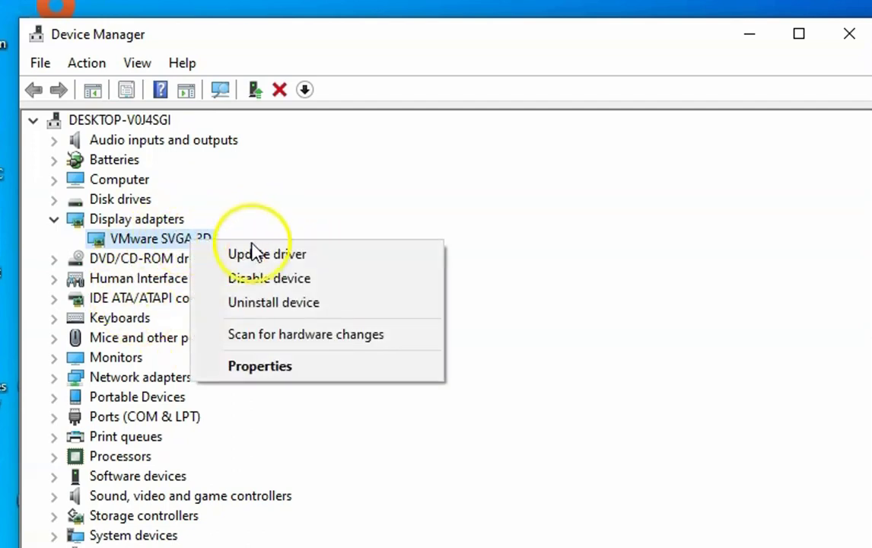
{"action": "left_click", "coordinate": [371, 264]}
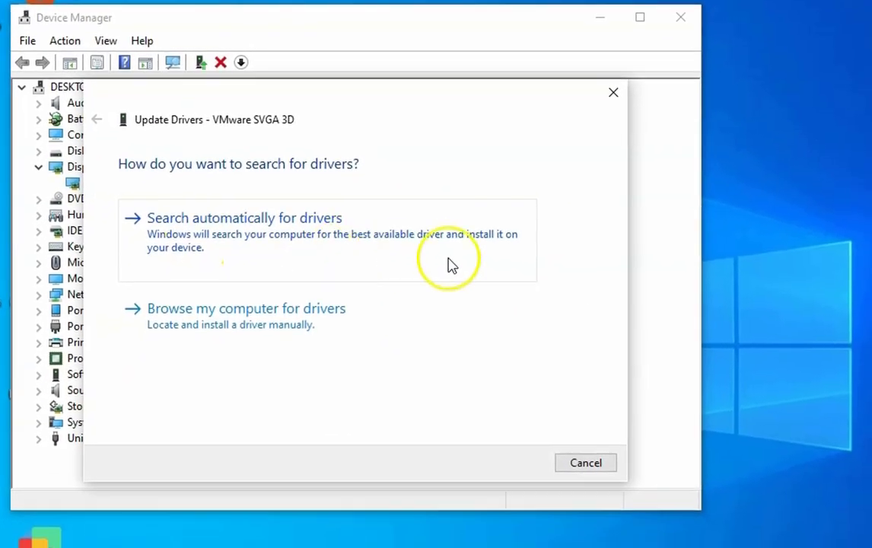
- Search automatically for a VMware SVGA 3D driver and close the 'best drivers installed' result
{"action": "left_click", "coordinate": [323, 240]}
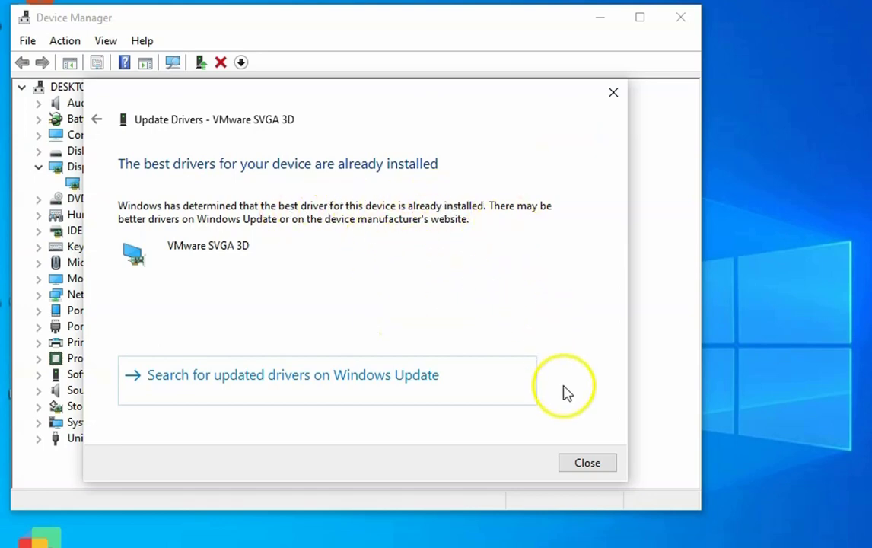
{"action": "left_click", "coordinate": [607, 465]}
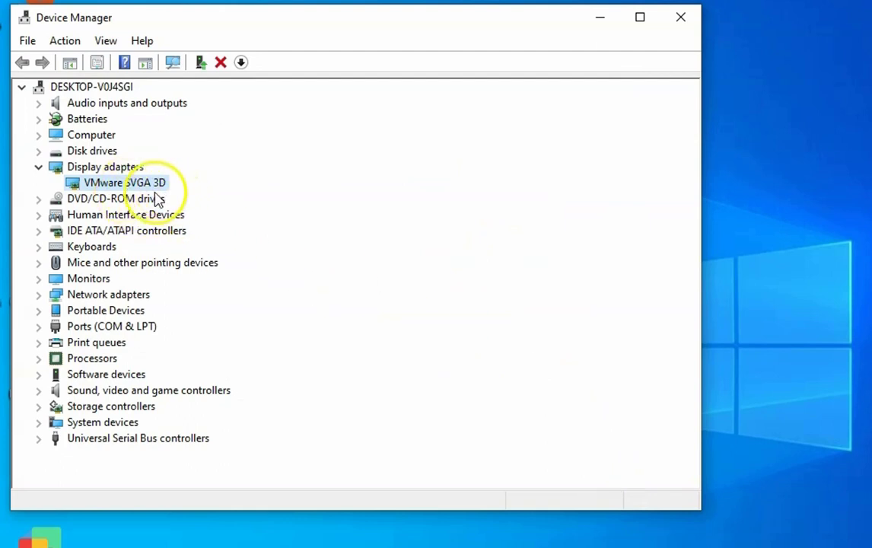
- Begin uninstalling the VMware SVGA 3D adapter, then cancel the confirmation to keep it
{"action": "right_click", "coordinate": [134, 190]}
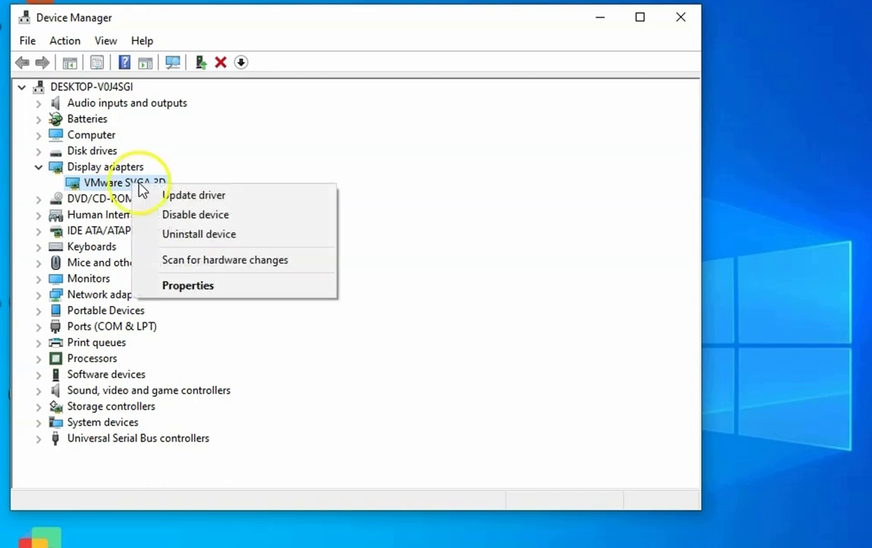
{"action": "left_click", "coordinate": [290, 246]}
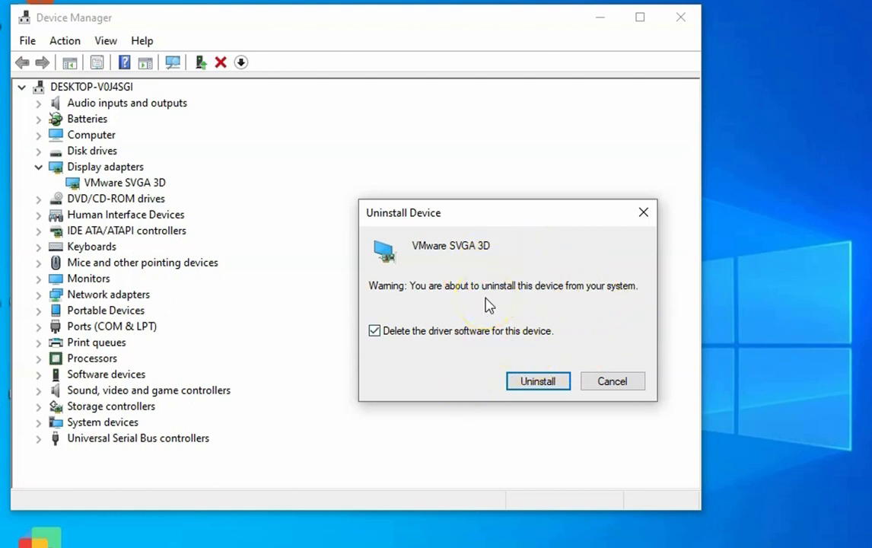
{"action": "left_click", "coordinate": [631, 390]}
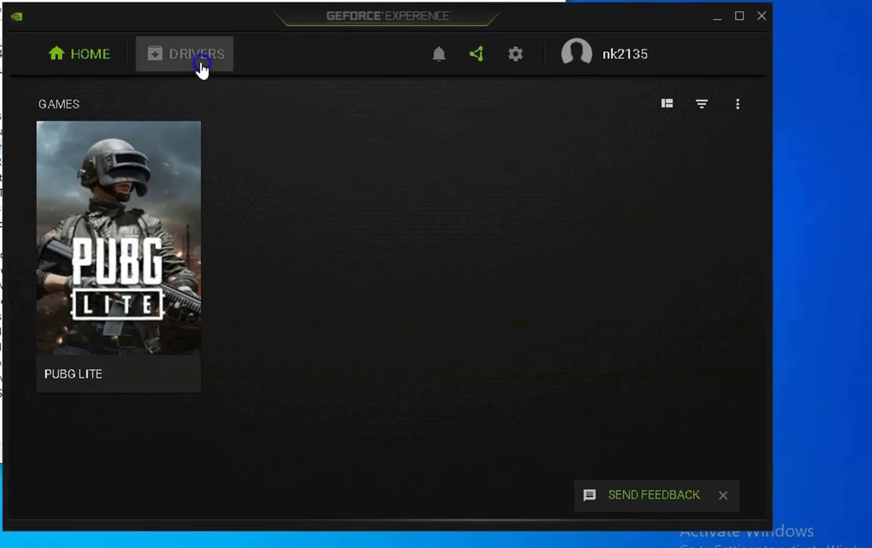
- Check for driver updates on the Drivers page, confirming Game Ready Driver 457.51 is current
{"action": "left_click", "coordinate": [294, 96]}
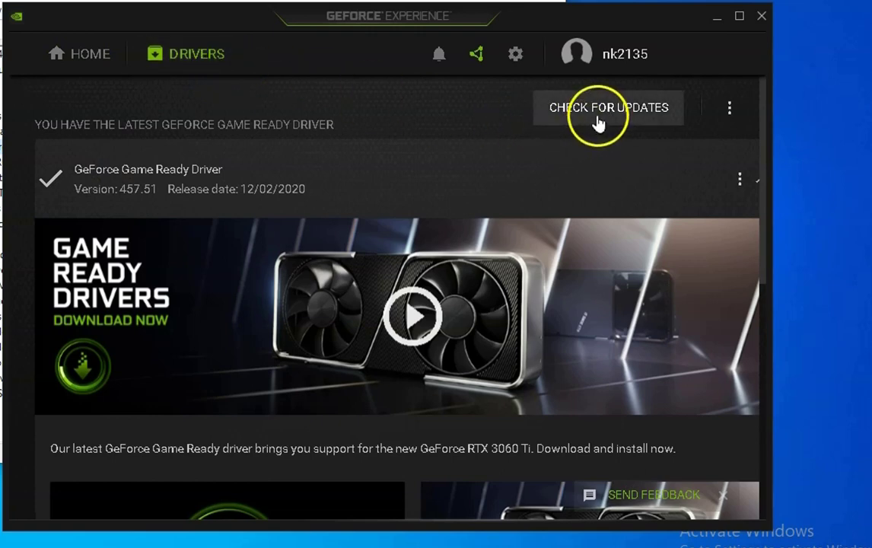
{"action": "left_click", "coordinate": [625, 122]}
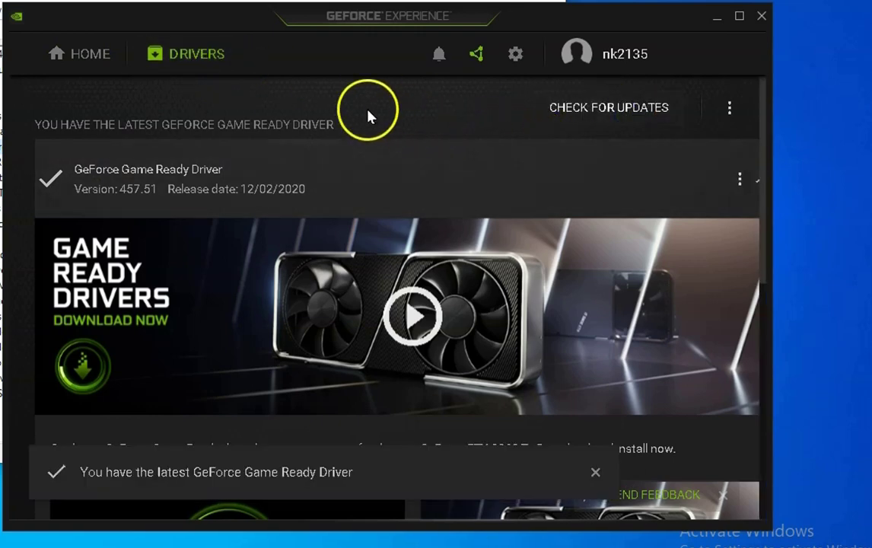
{"action": "left_click", "coordinate": [448, 149]}
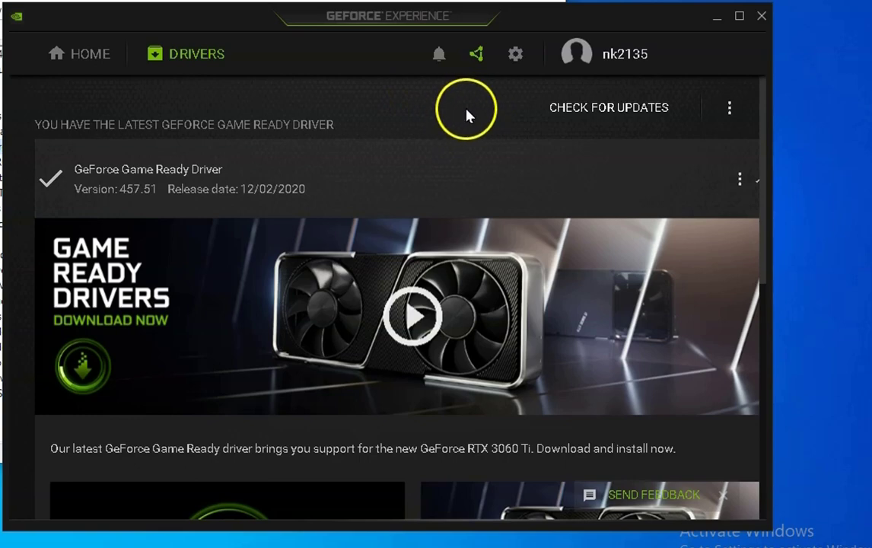
- Close GeForce Experience and Device Manager, then restore Battle.net from the taskbar
{"action": "left_click", "coordinate": [762, 16]}
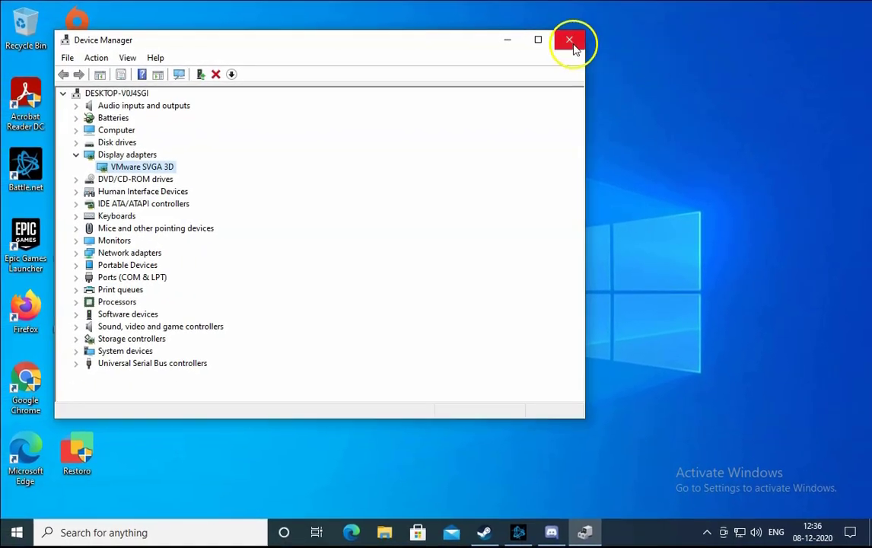
{"action": "left_click", "coordinate": [575, 47]}
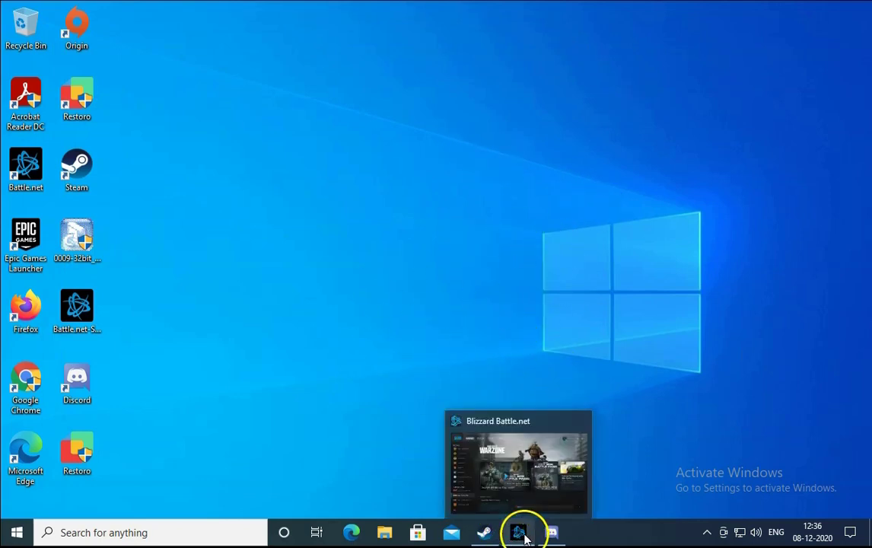
{"action": "left_click", "coordinate": [523, 536]}
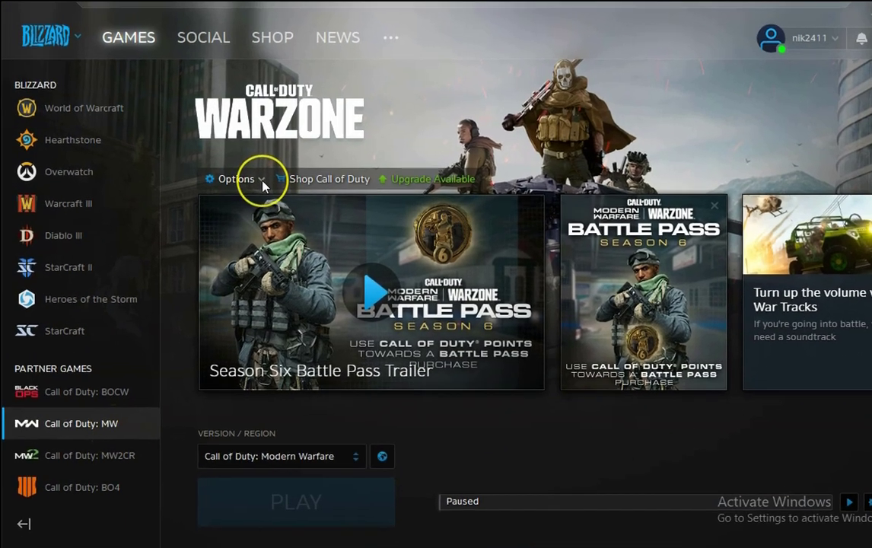
- Run Scan and Repair on the Modern Warfare installation from its Options menu
{"action": "left_click", "coordinate": [245, 170]}
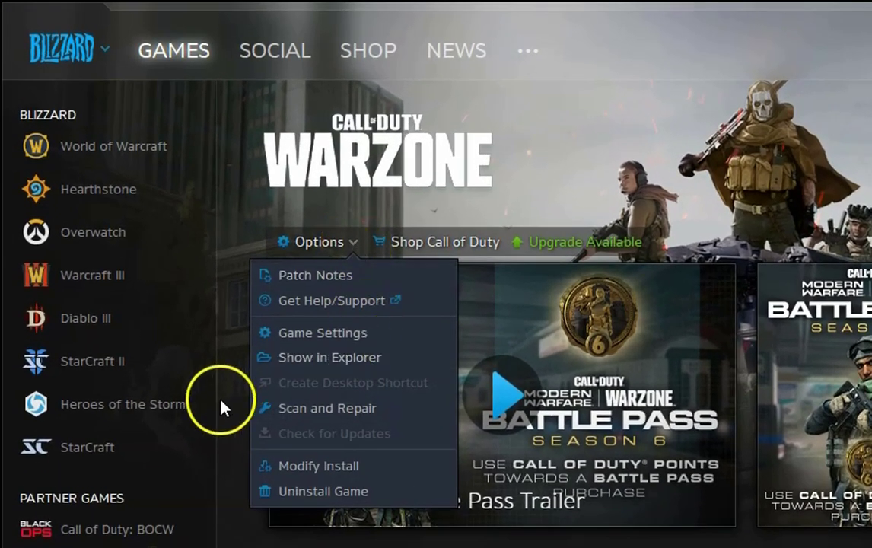
{"action": "left_click", "coordinate": [395, 410]}
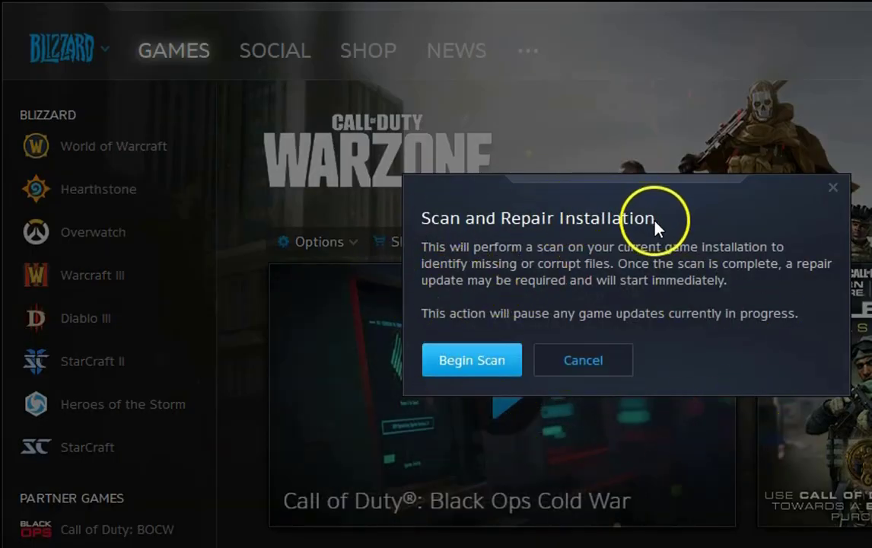
{"action": "left_click", "coordinate": [494, 376]}
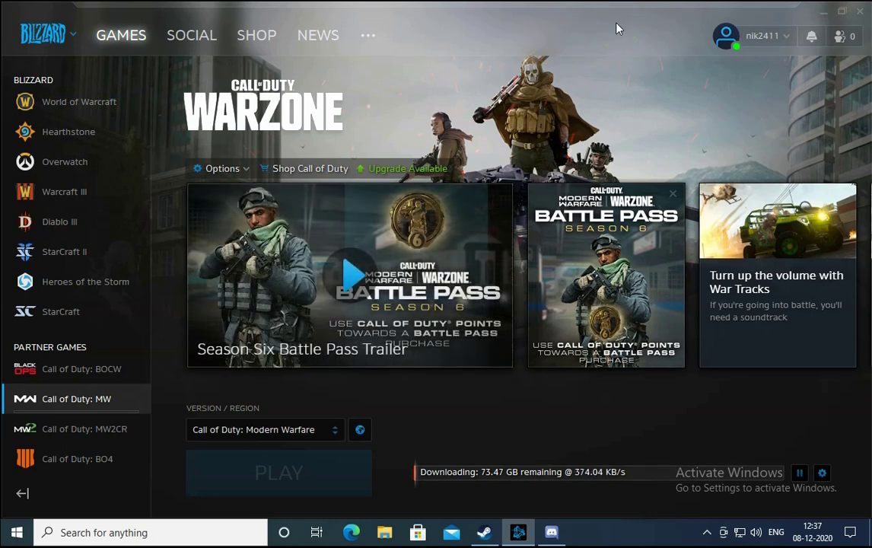
- Minimize Battle.net, go to Settings > Update & Security, and retry the failed 0x80070013 update
{"action": "left_click", "coordinate": [824, 12]}
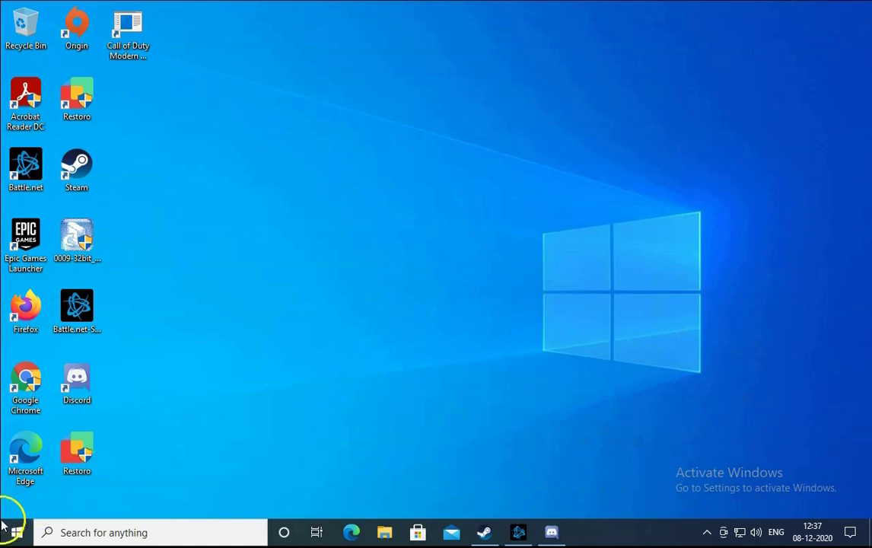
{"action": "right_click", "coordinate": [16, 532]}
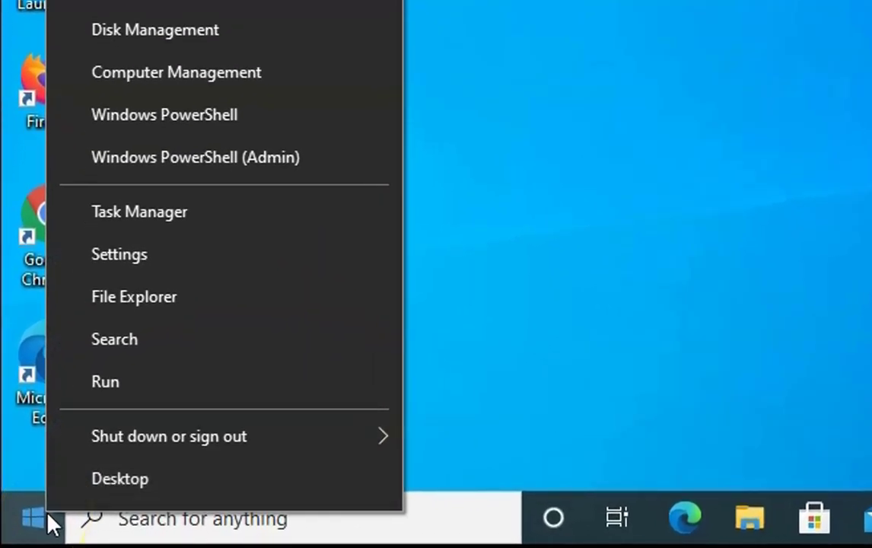
{"action": "left_click", "coordinate": [131, 259]}
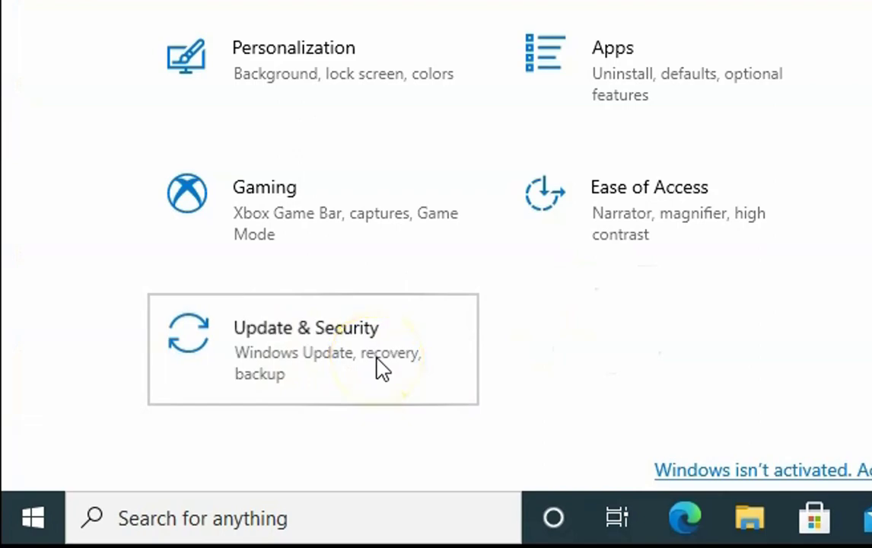
{"action": "left_click", "coordinate": [382, 369]}
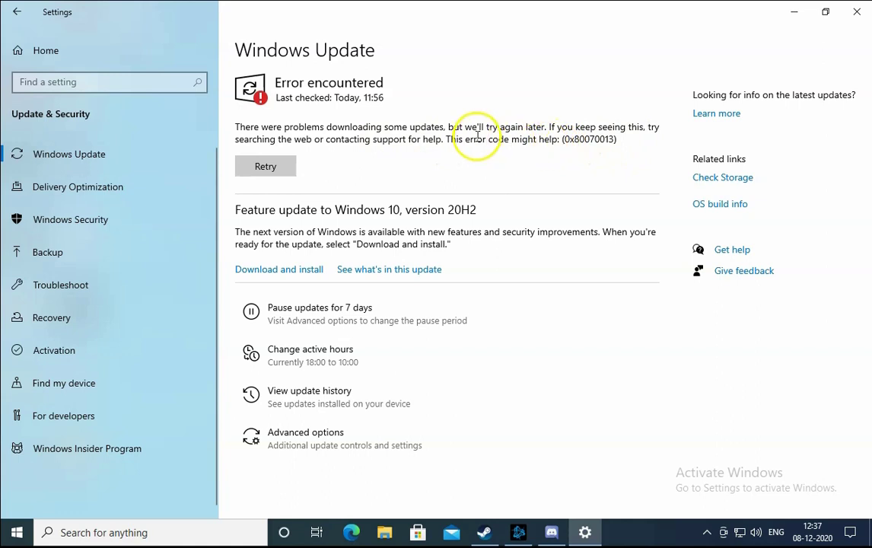
{"action": "left_click", "coordinate": [267, 175]}
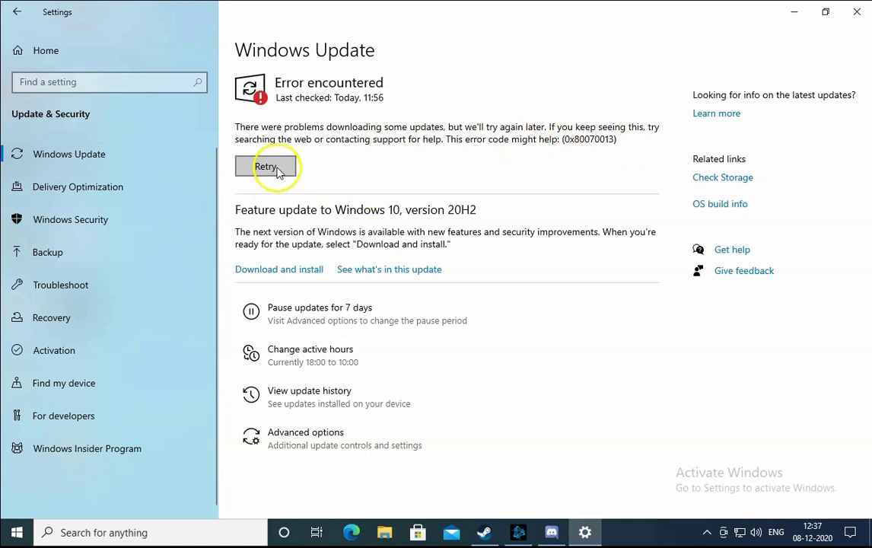